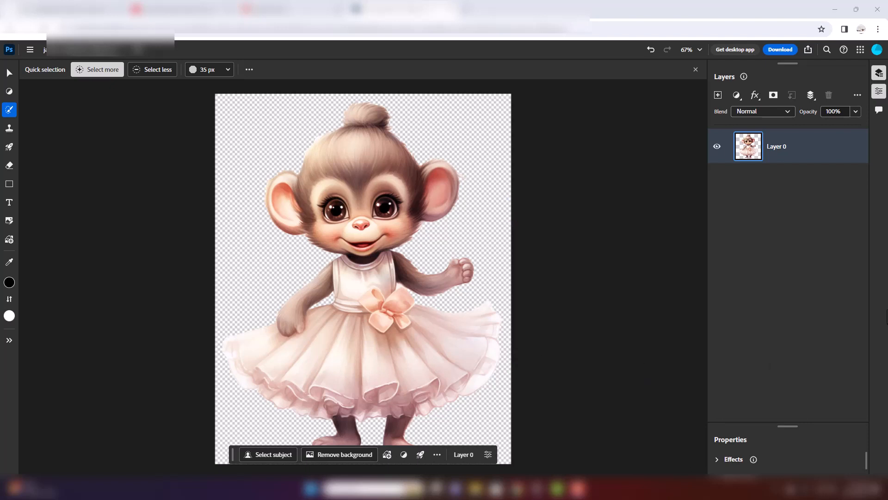
Step: Duplicate Layer 0 containing the monkey in the dress
right_click(786, 150)
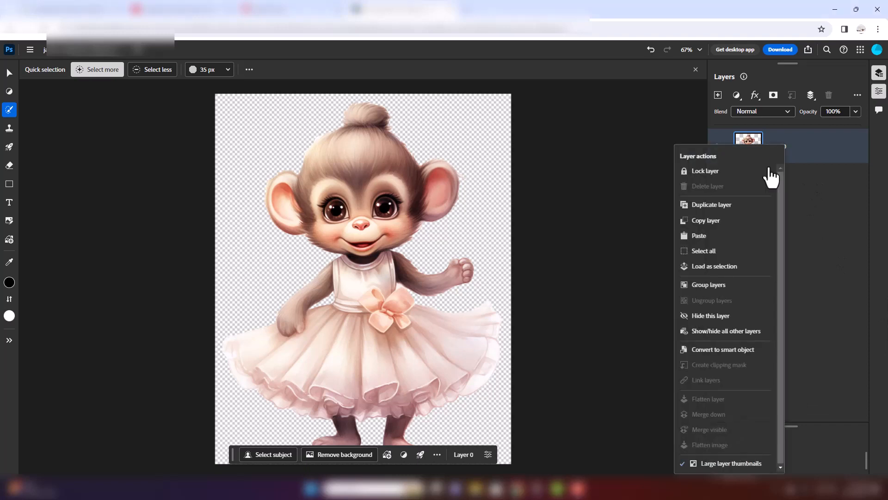
left_click(734, 205)
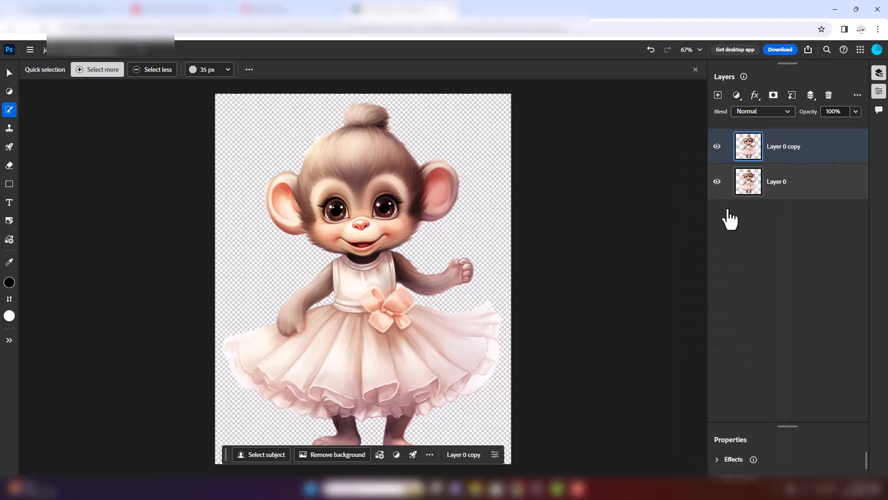
Step: Import the hand-drawn pink flower pattern image from the computer and place its layer between the two monkey layers
left_click(30, 50)
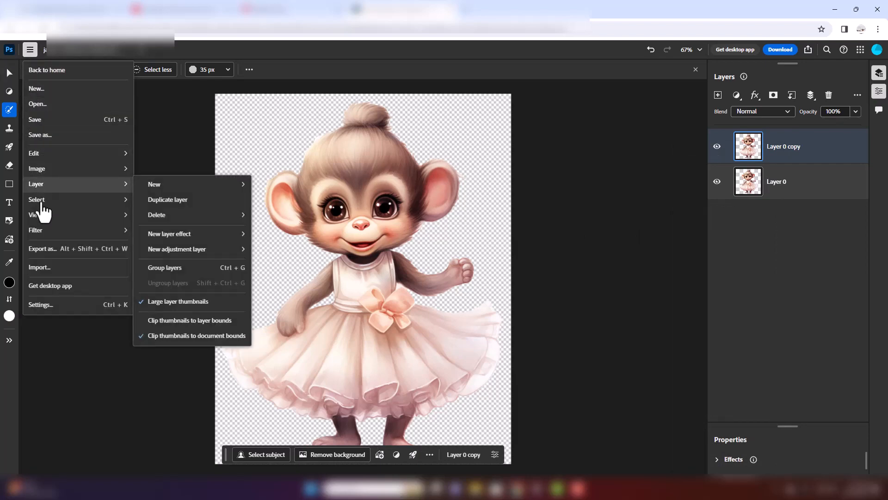
left_click(43, 269)
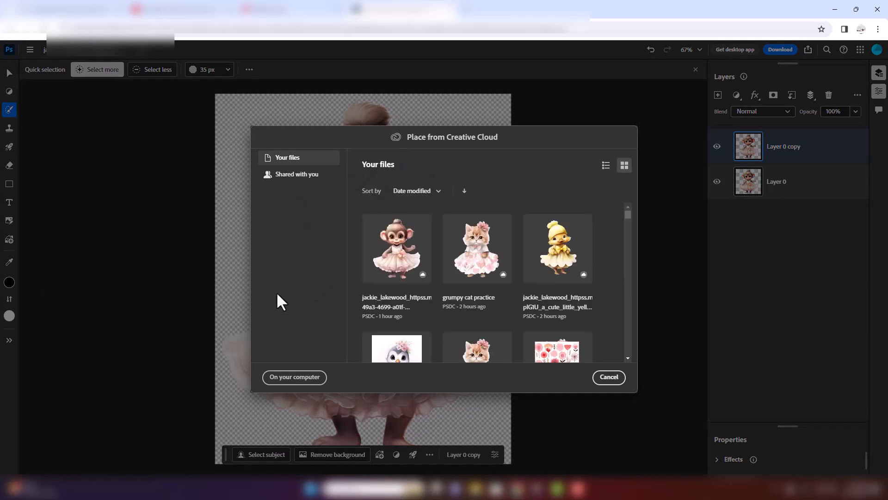
left_click(306, 382)
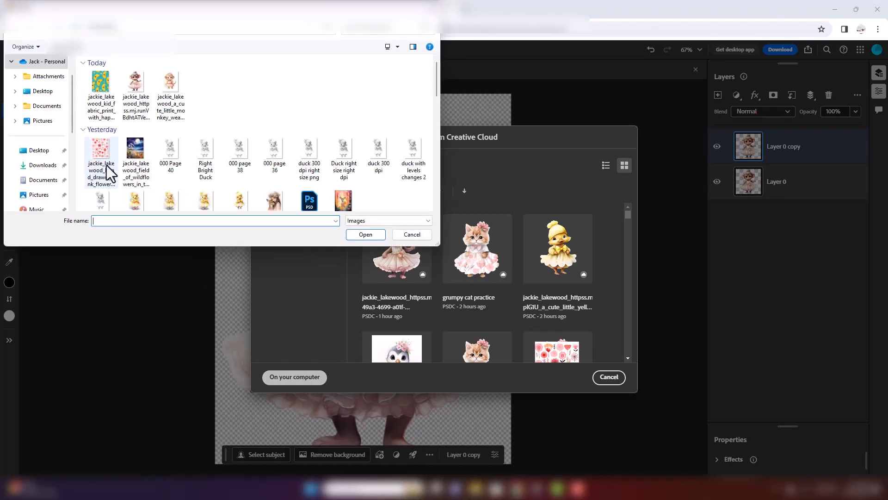
left_click(102, 148)
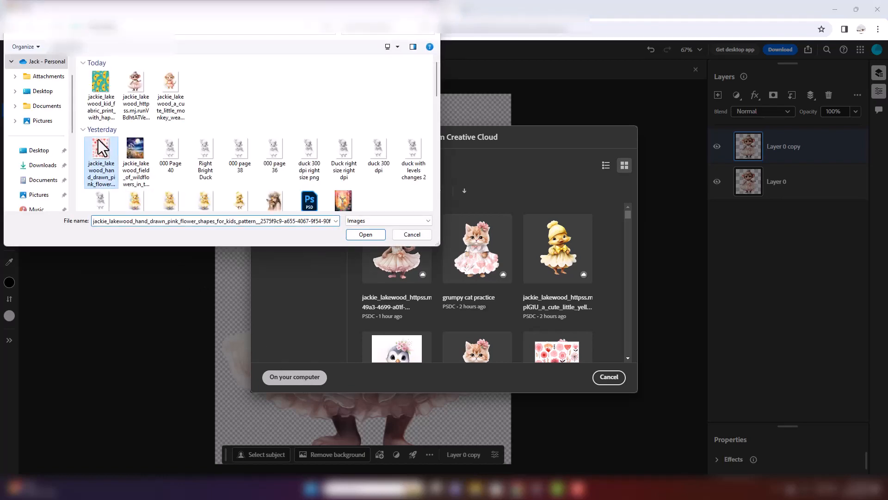
left_click(357, 233)
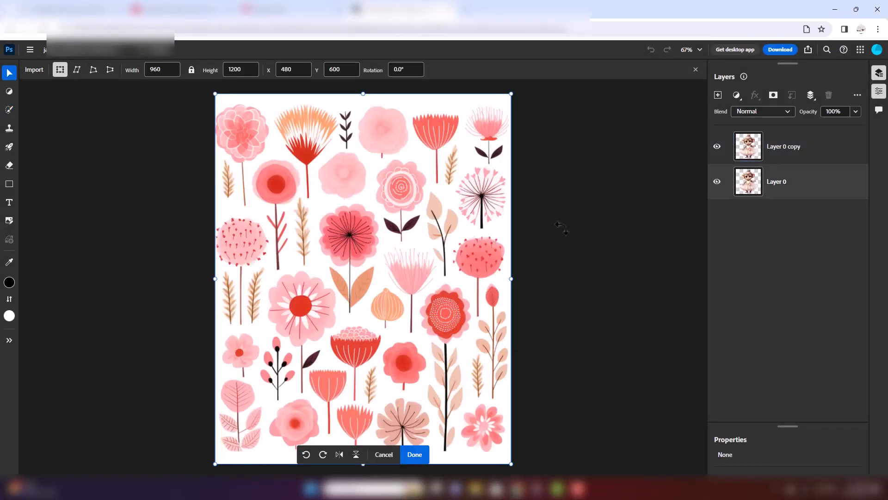
left_click(749, 150)
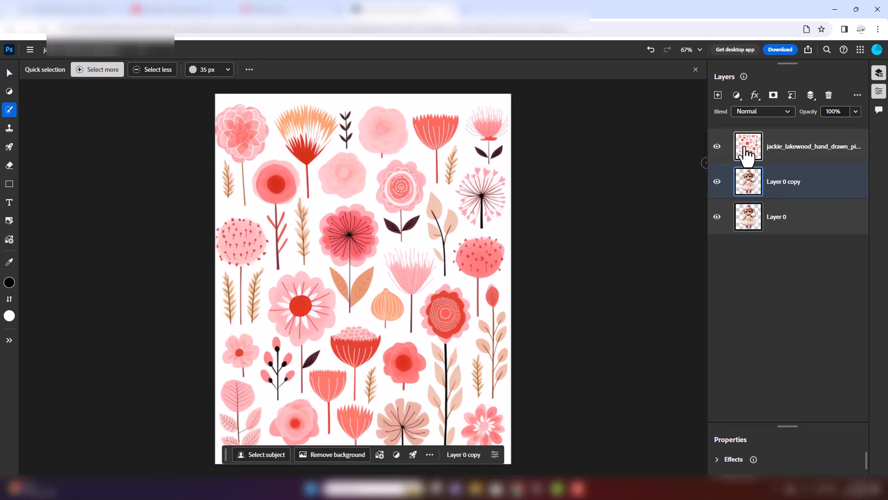
left_click_drag(746, 153, 747, 191)
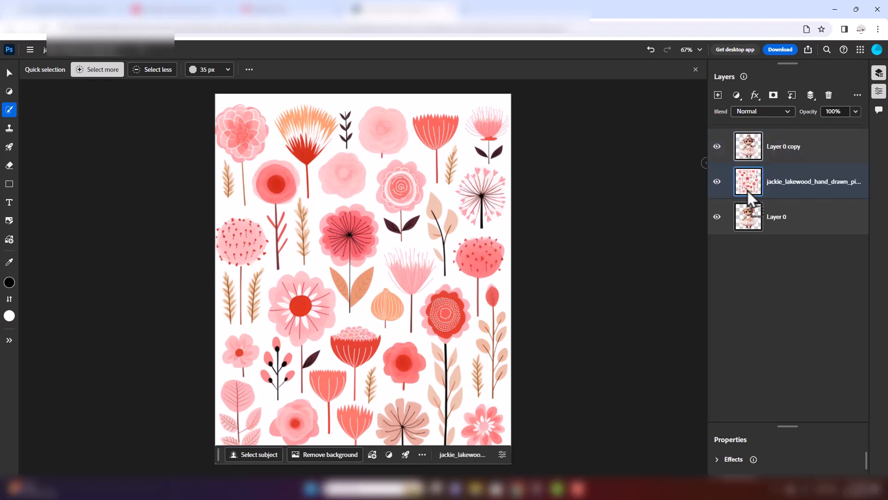
Step: Select the monkey's skirt on Layer 0 using Quick selection with a 60 px brush
left_click(748, 222)
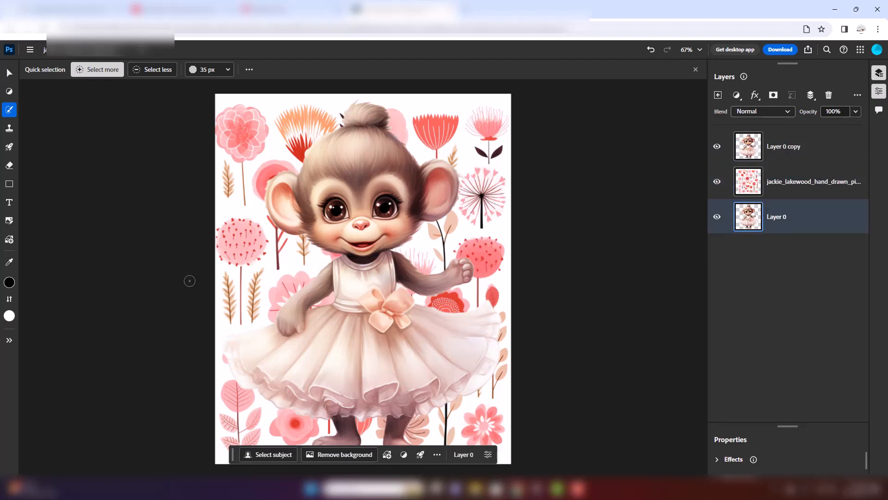
mouse_move(11, 111)
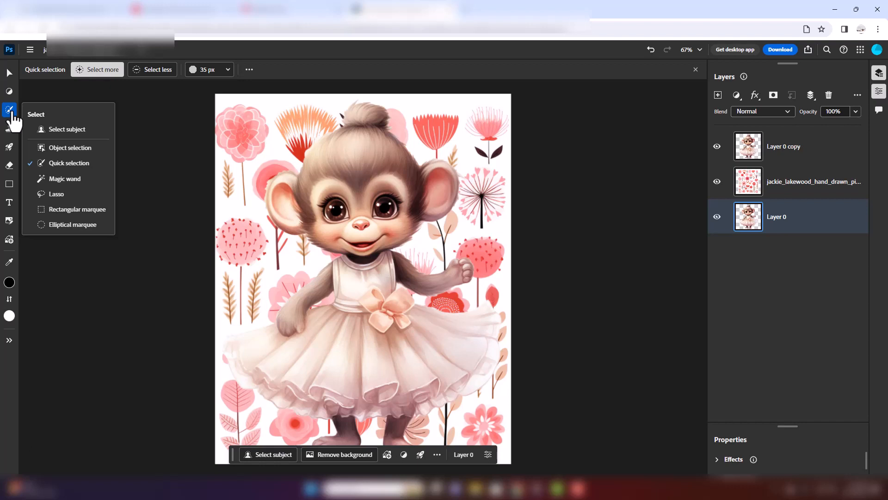
left_click(12, 113)
left_click(13, 113)
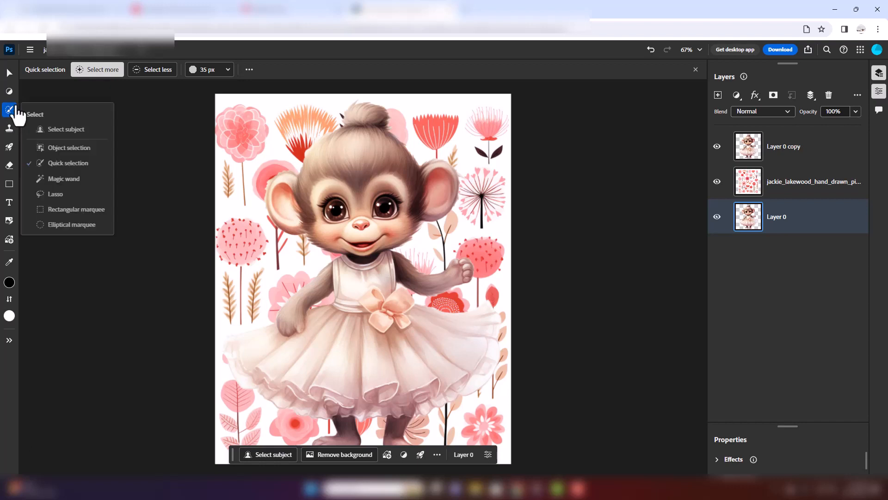
left_click(58, 168)
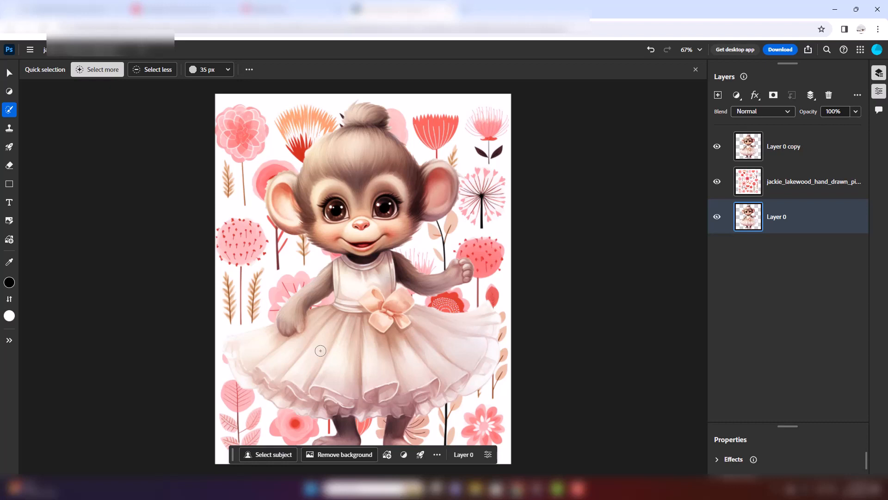
key("bracketright")
key("bracketright")
key("bracketright")
mouse_move(292, 379)
left_mouse_down()
mouse_move(237, 355)
mouse_move(247, 365)
mouse_move(229, 342)
mouse_move(266, 369)
mouse_move(306, 380)
mouse_move(382, 379)
mouse_move(425, 364)
mouse_move(441, 338)
mouse_move(484, 317)
left_mouse_up()
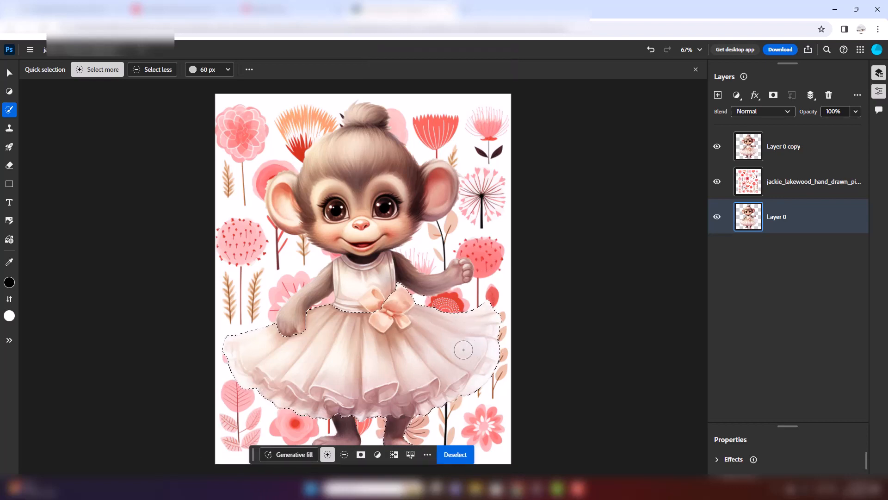
Step: Subtract the monkey's foot and the bow from the skirt selection, reducing the brush to 40 px for the last part of the bow
scroll(463, 366, "down", 2)
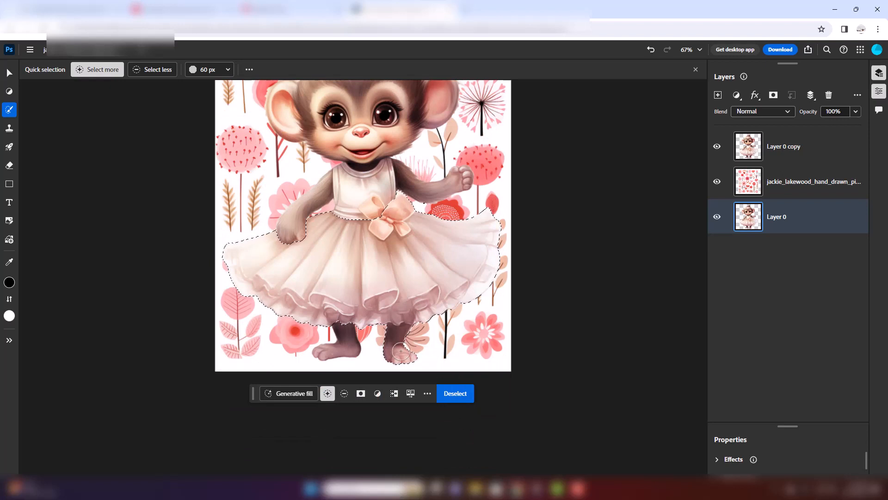
key("alt")
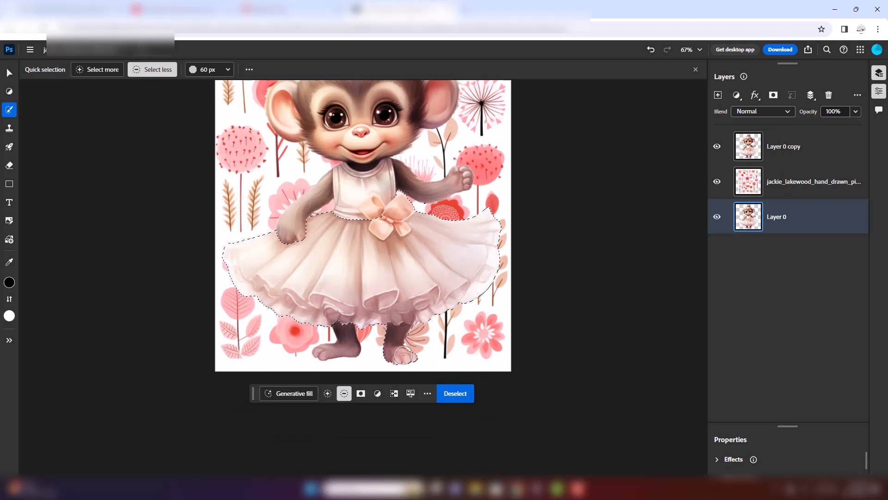
left_click(403, 356)
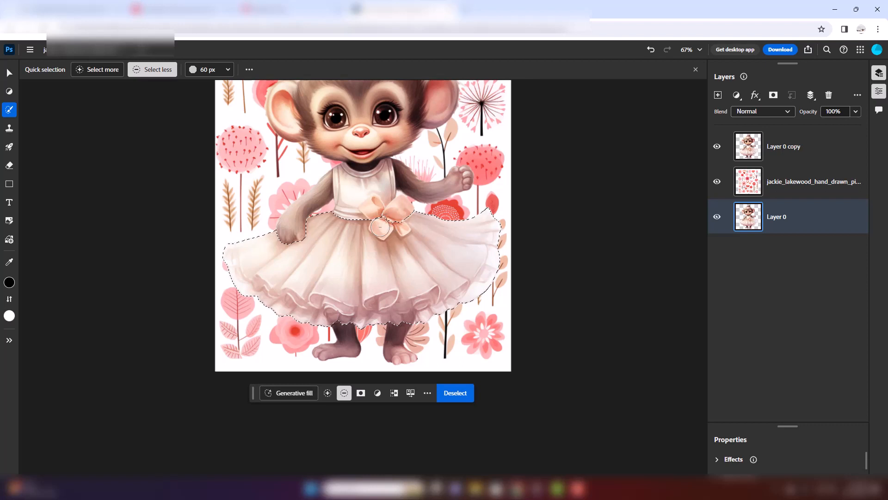
left_click(380, 227)
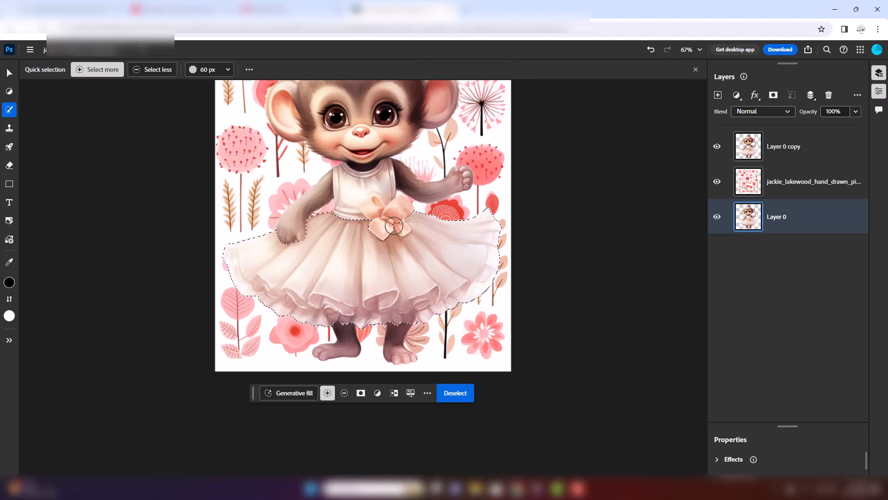
key("bracketleft")
key("bracketleft")
key("alt")
left_click(400, 226)
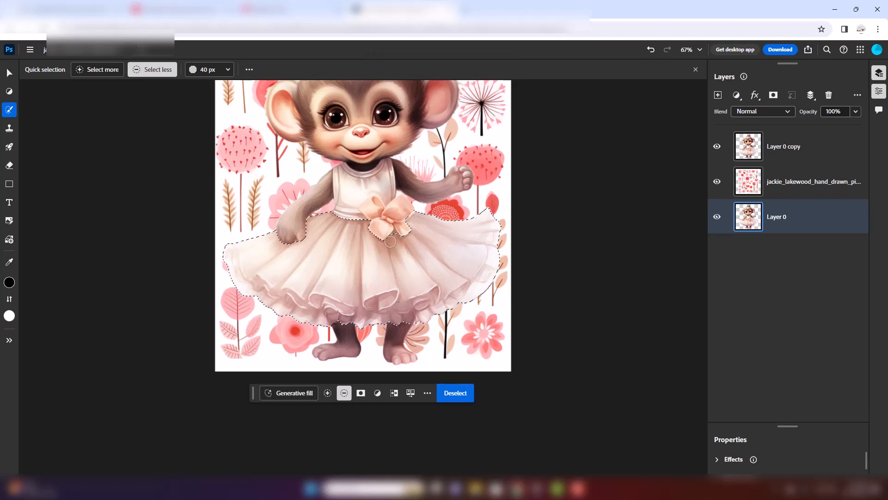
Step: Touch up the skirt selection just below the bow, reduce the brush to 15 px, and turn the selection into a mask on Layer 0
key("alt")
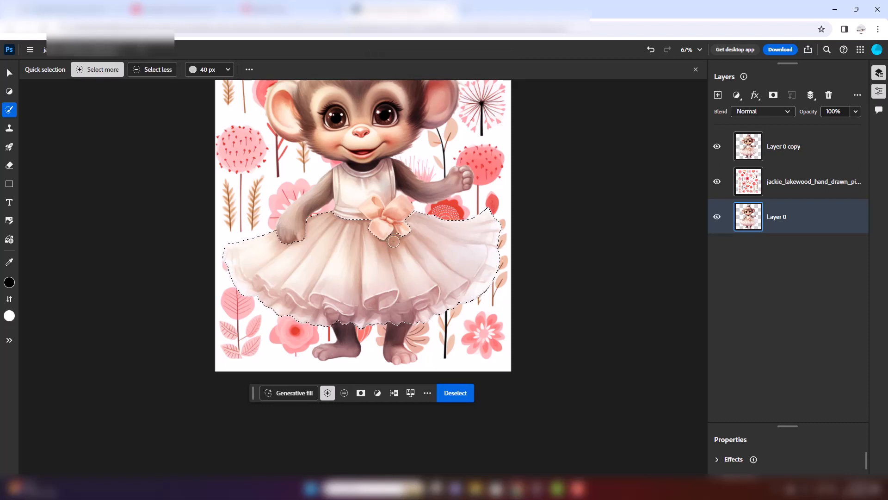
left_click(395, 239)
key("bracketleft")
key("bracketleft")
key("bracketleft")
key("bracketleft")
left_click(361, 393)
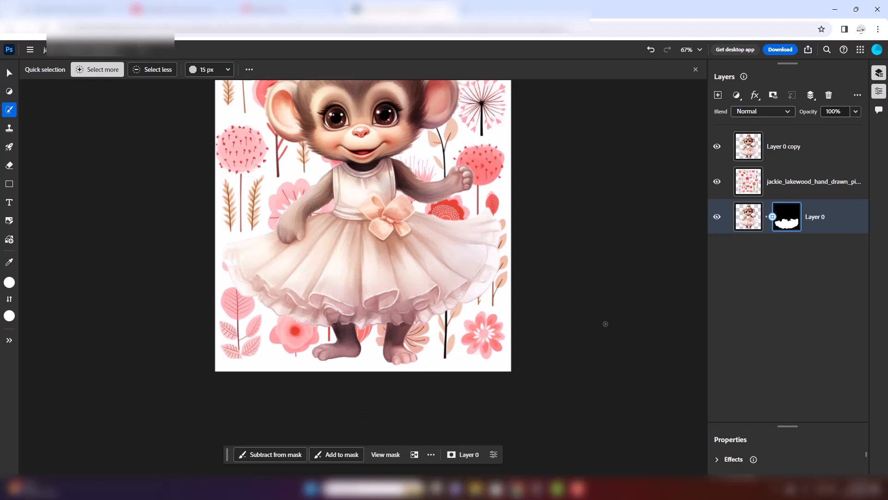
Step: Create a clipping mask that clips the flower pattern layer to the masked Layer 0
left_click(750, 188)
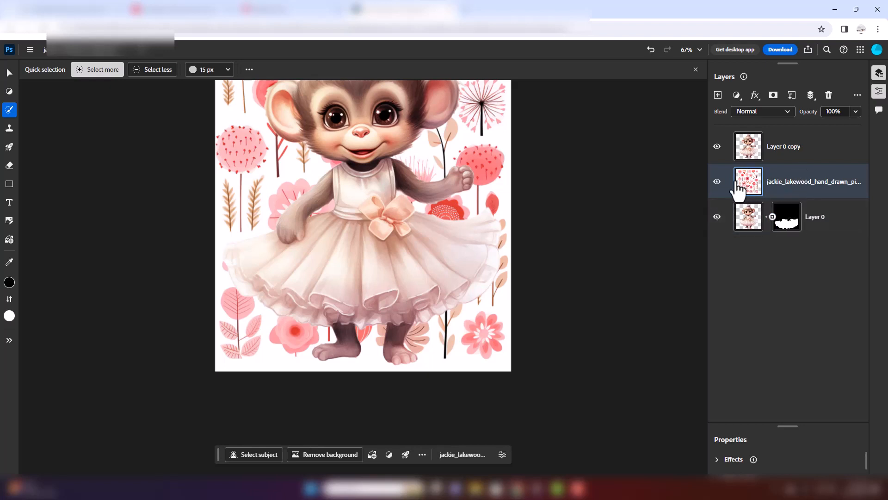
right_click(750, 190)
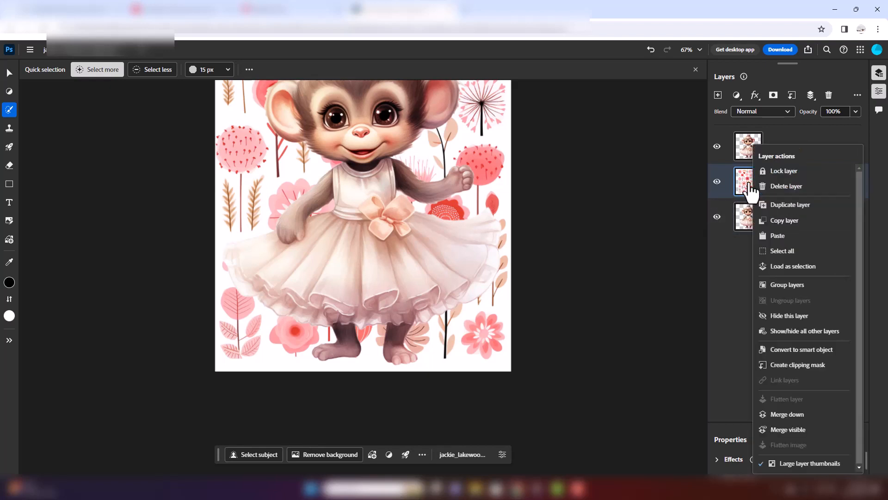
left_click(788, 366)
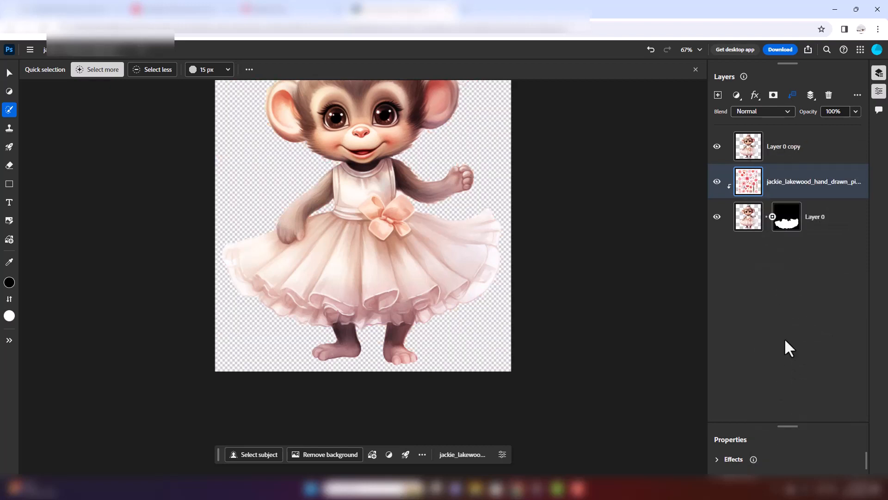
Step: Hide Layer 0 copy, and briefly hide the pattern layer as well, to inspect the masked skirt underneath
left_click(718, 147)
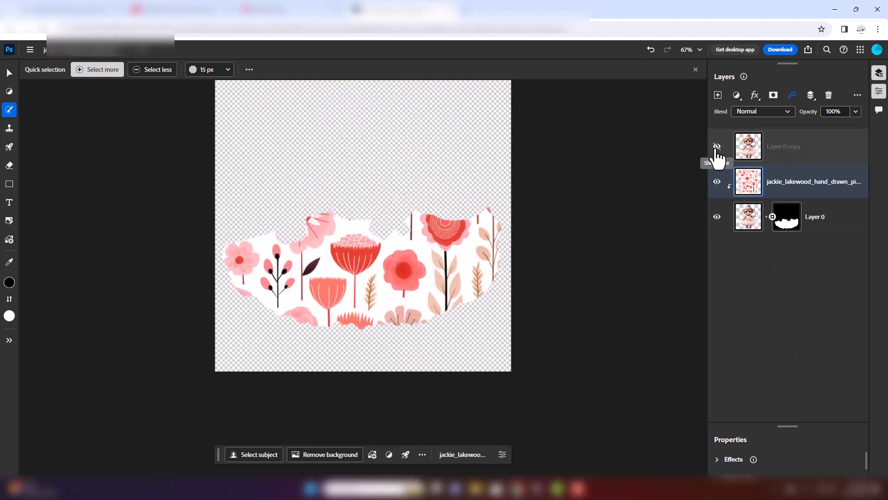
left_click(718, 182)
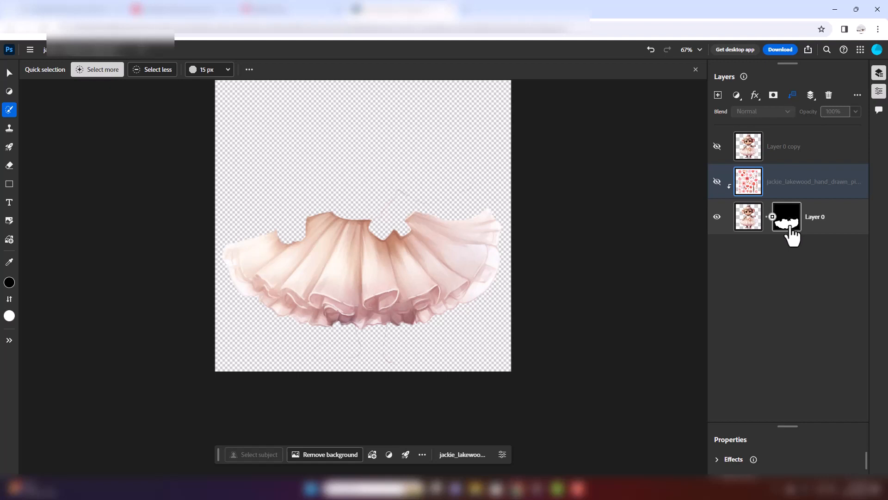
left_click(717, 181)
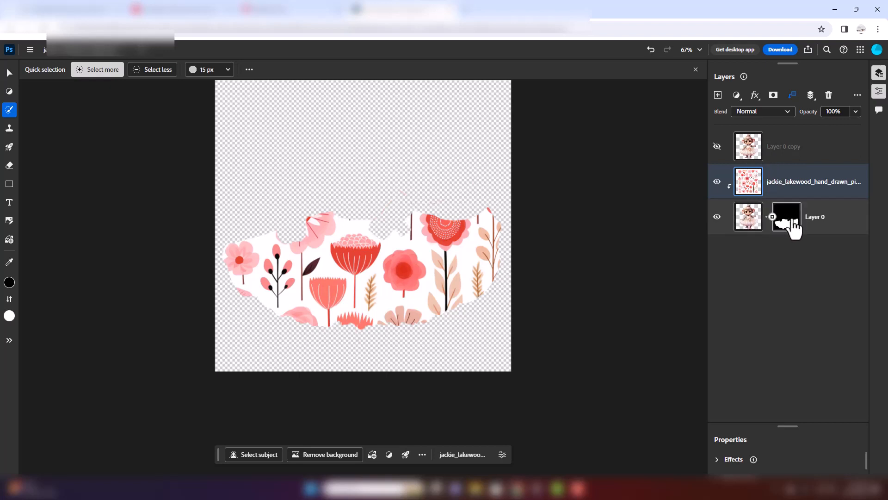
Step: Load Layer 0's mask as a selection and make Layer 0 copy visible again
right_click(794, 227)
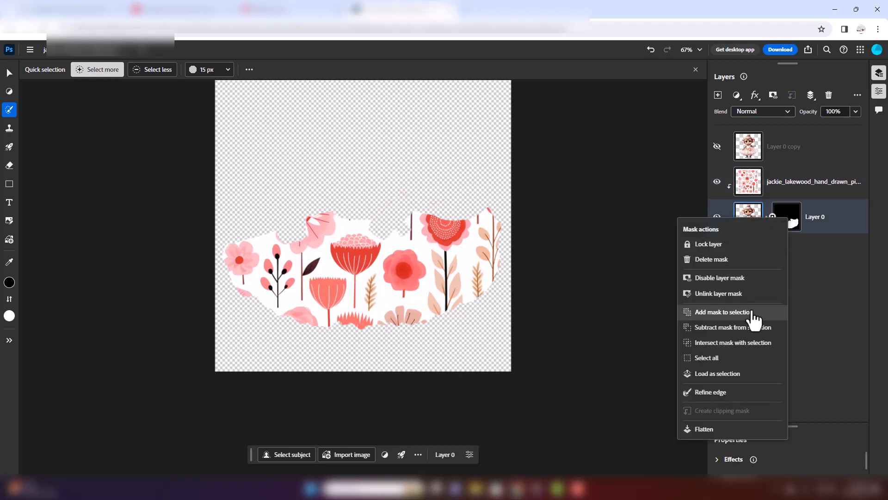
left_click(720, 373)
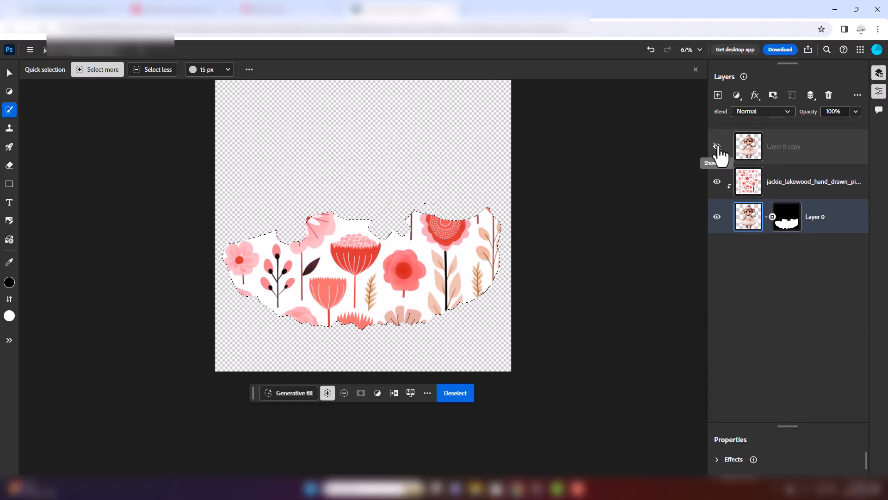
left_click(717, 147)
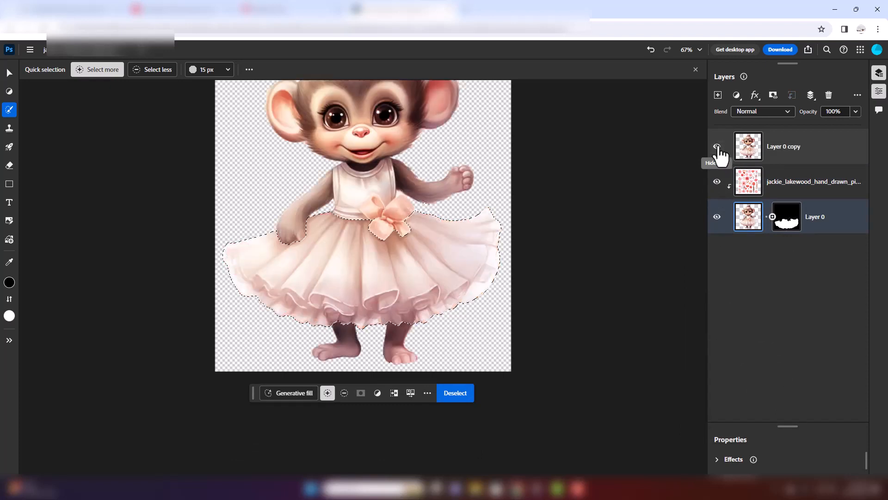
left_click(717, 147)
left_click(717, 146)
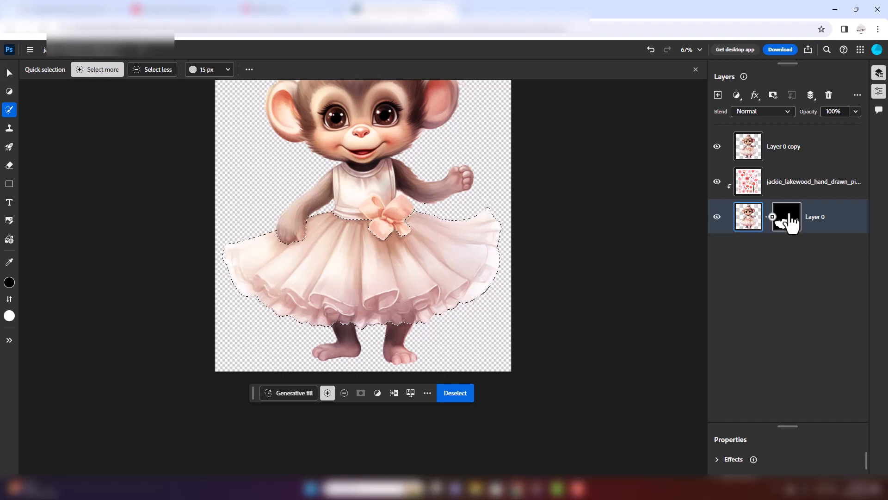
Step: Erase the entire skirt inside the selection on Layer 0 copy with the 50 px Eraser, exposing the flower pattern underneath
left_click(748, 153)
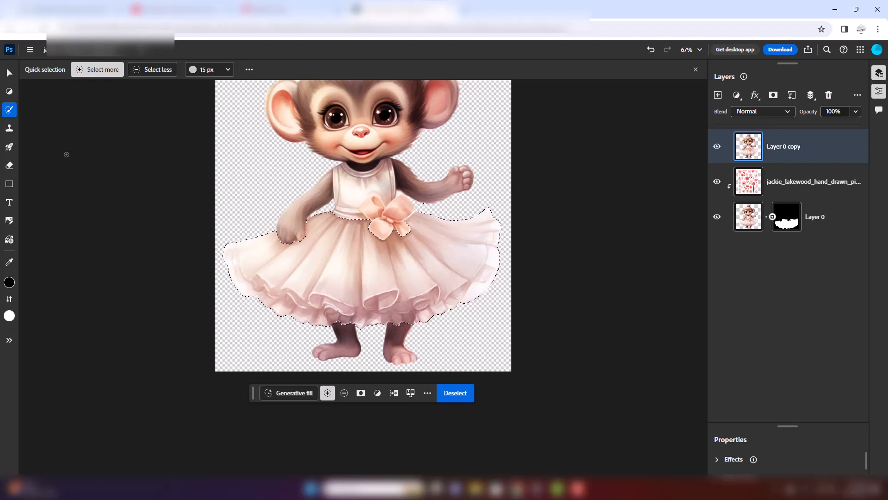
mouse_move(8, 172)
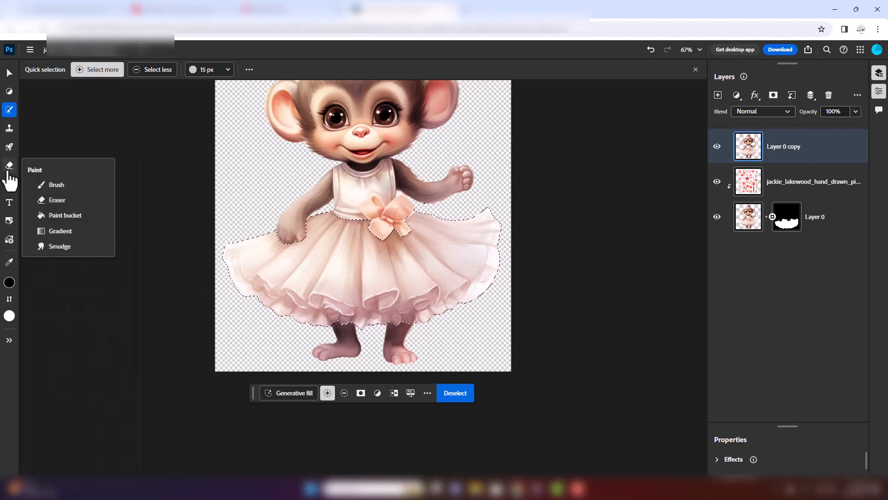
left_click(42, 204)
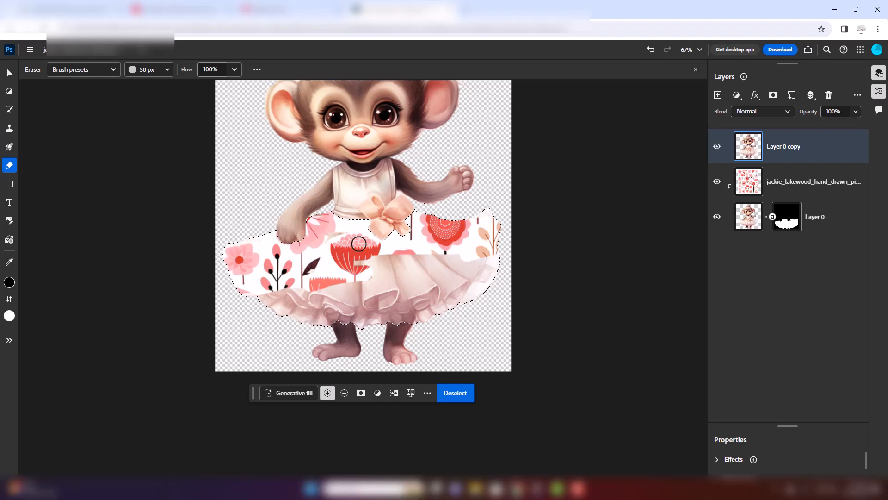
left_click_drag(429, 264, 439, 267)
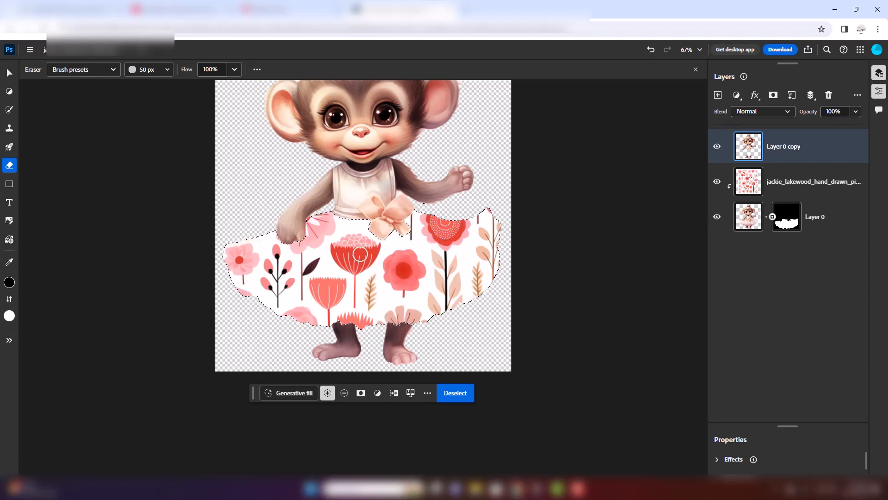
Step: Set the flower pattern layer's blend mode to Linear burn
left_click(753, 187)
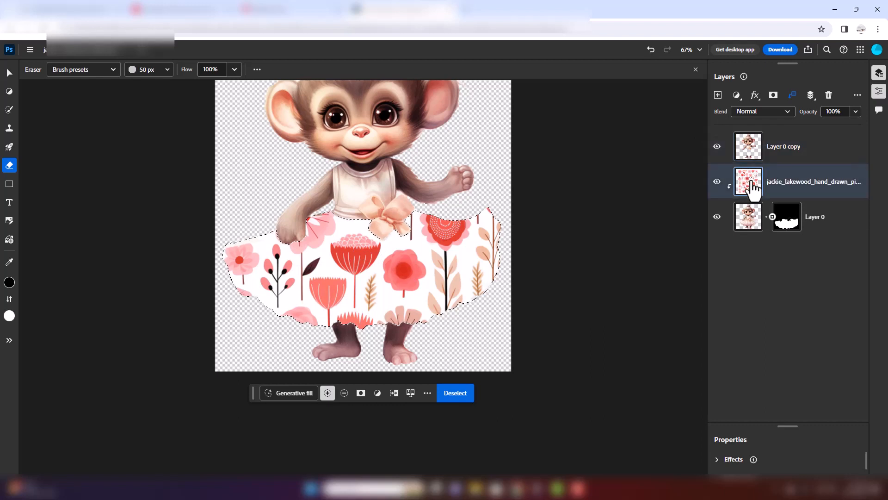
left_click(788, 113)
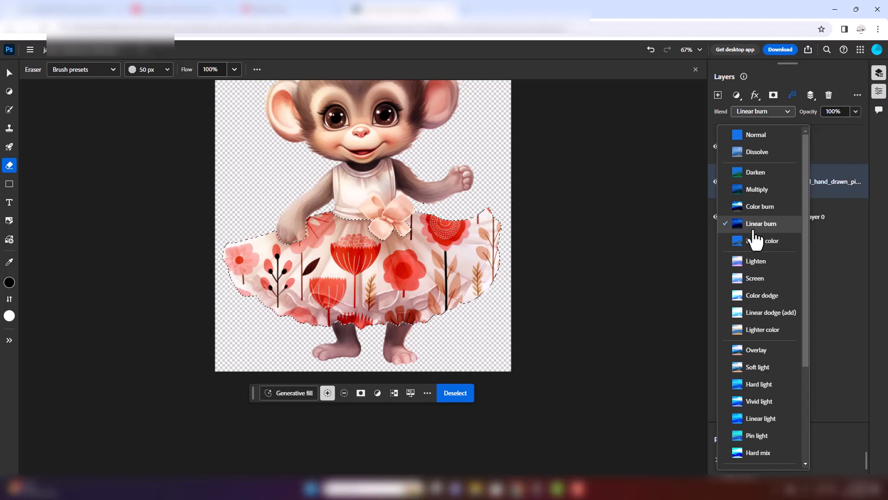
left_click(754, 231)
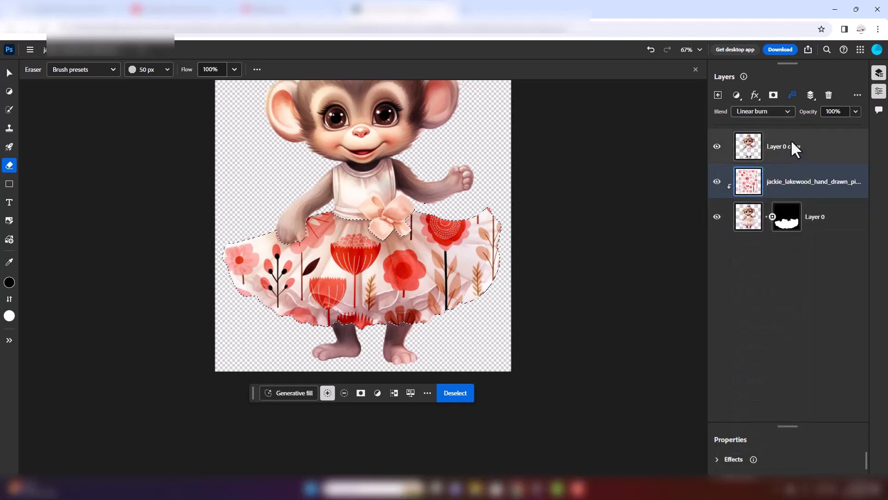
Step: Lower the flower pattern layer's opacity to 68% and clear the skirt selection
left_click(856, 115)
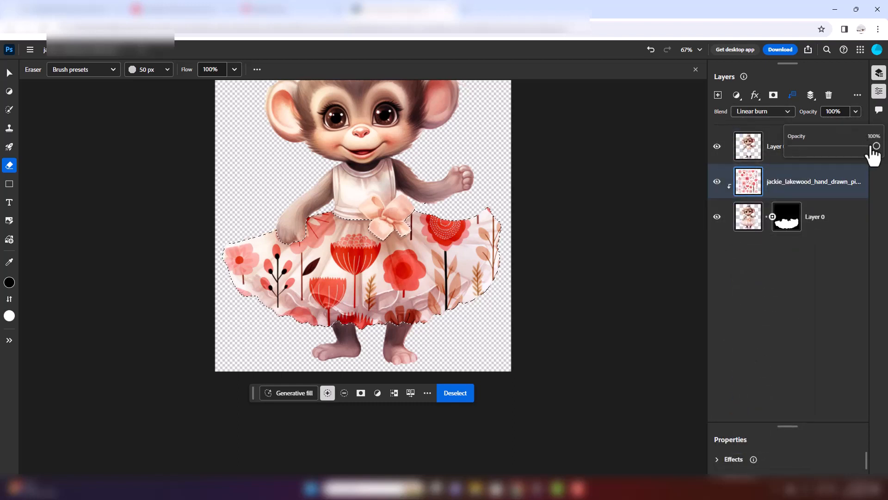
left_click_drag(874, 146, 849, 146)
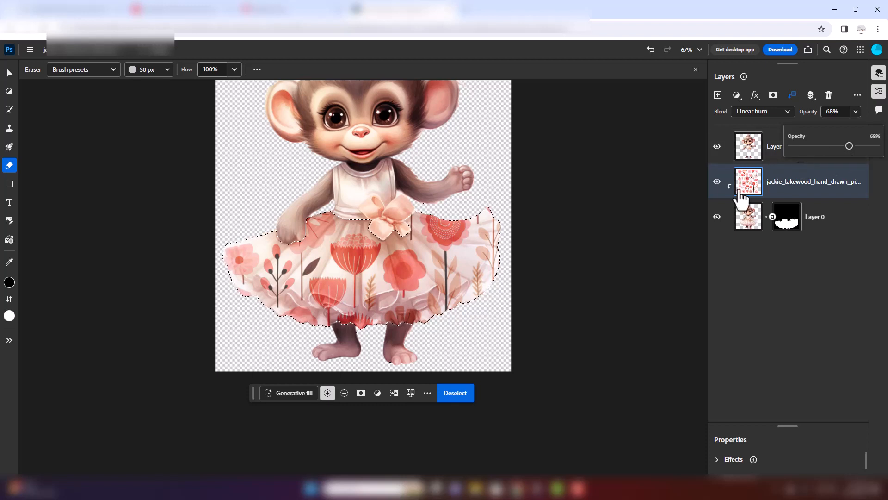
left_click(458, 400)
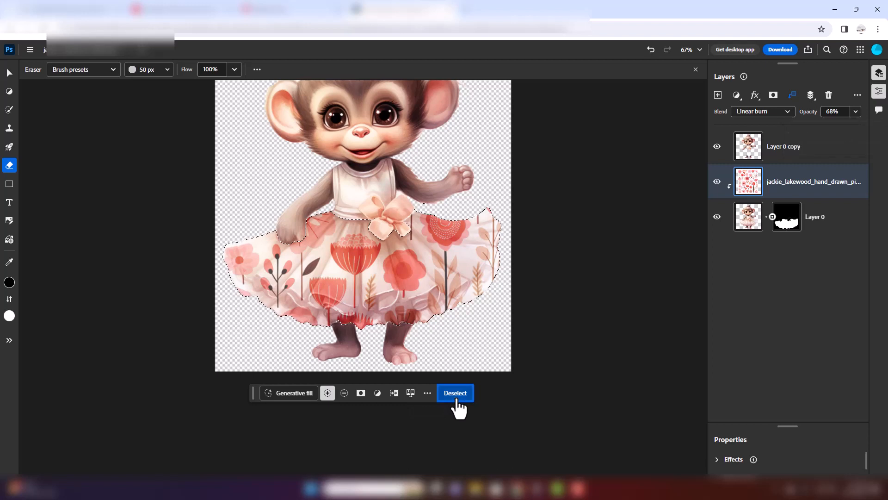
left_click(458, 401)
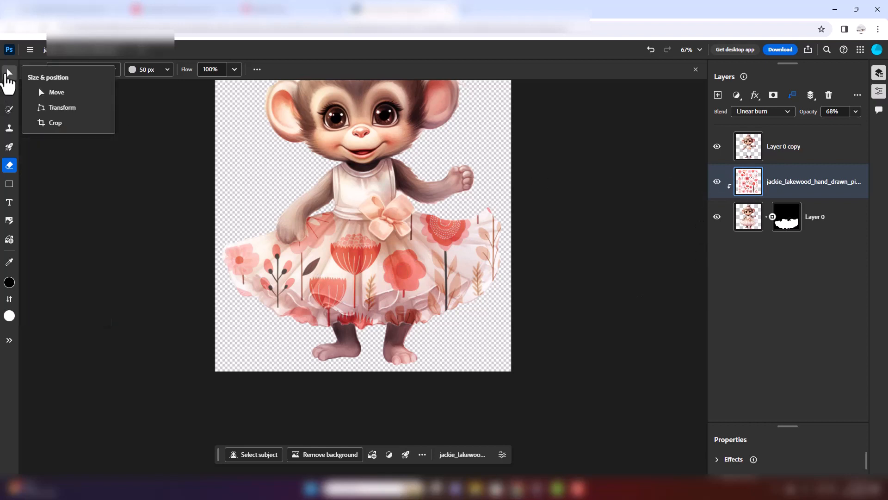
Step: Move the flower pattern layer up and to the right across the skirt, to about X 633, Y 359
left_click(9, 73)
scroll(301, 210, "up", 2)
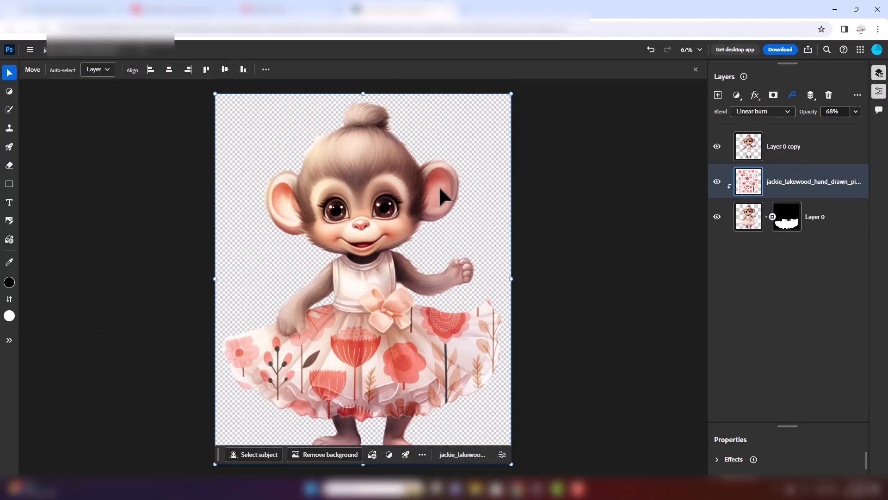
left_click_drag(419, 345, 390, 296)
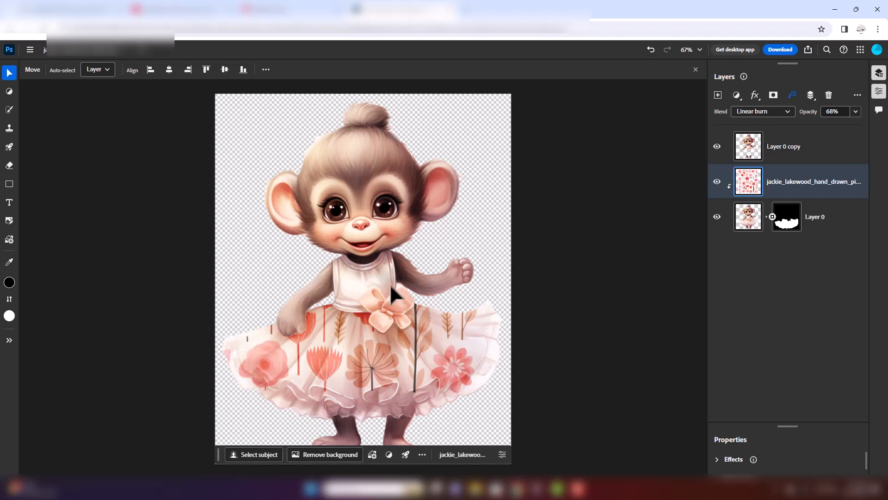
left_click_drag(389, 284, 468, 273)
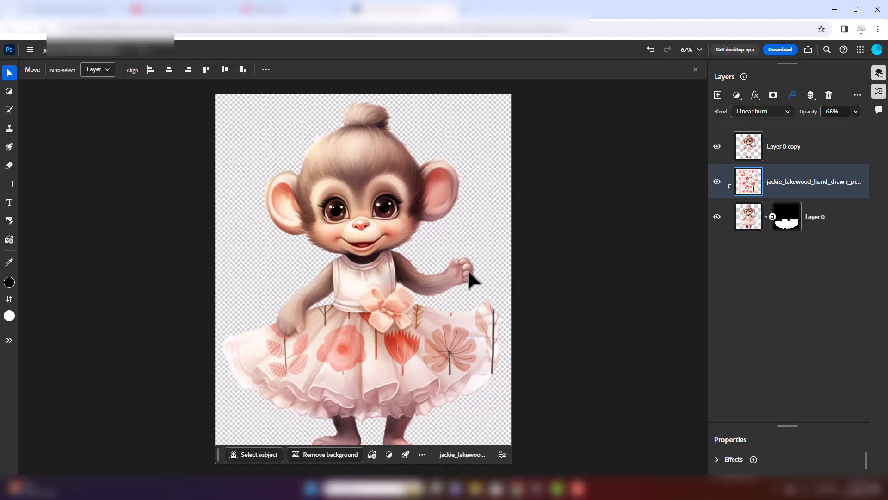
left_click_drag(468, 273, 469, 274)
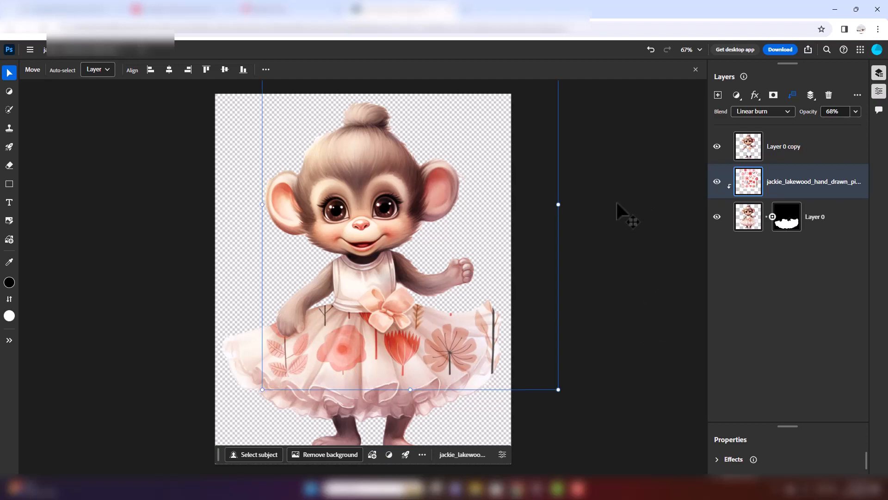
Step: Transform the flower pattern layer, trying several clockwise rotations and settling on about 3.1°
scroll(617, 202, "up", 4)
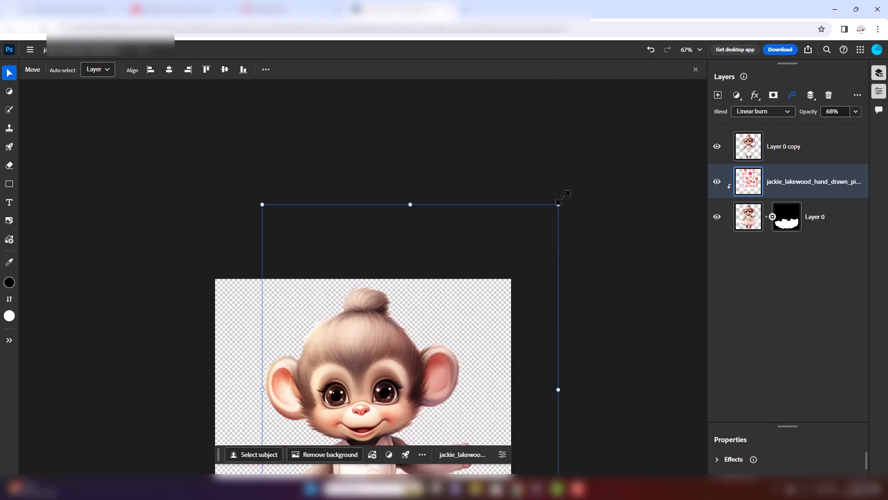
left_click(563, 199)
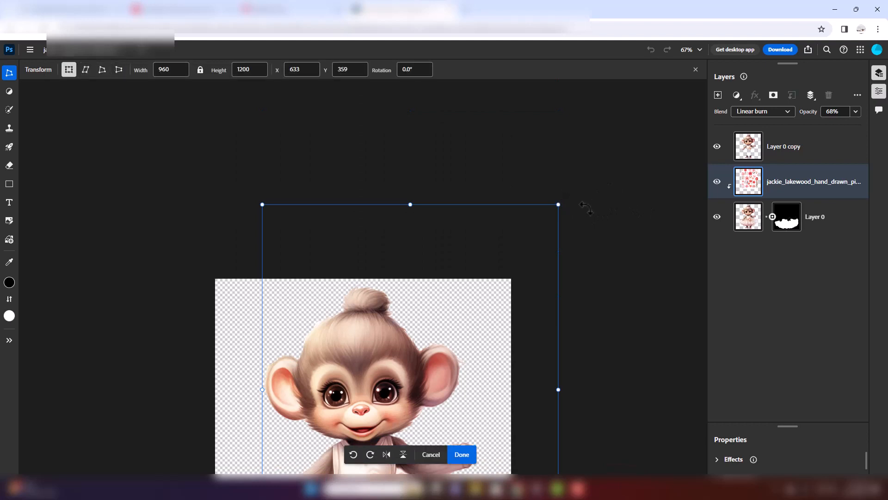
left_click_drag(586, 203, 589, 230)
scroll(585, 225, "down", 2)
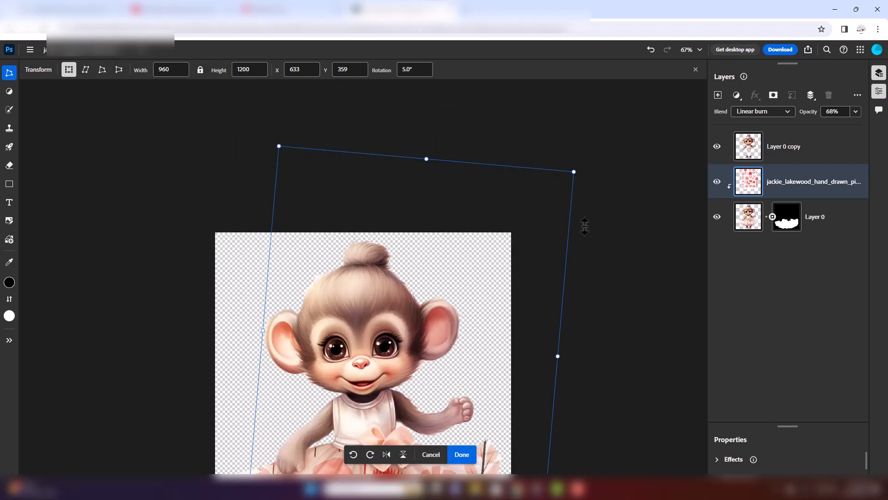
scroll(596, 213, "down", 1)
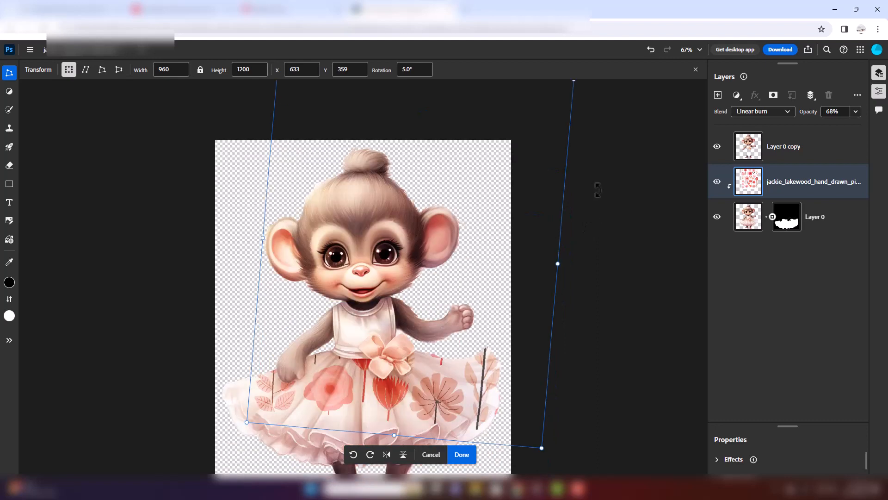
scroll(581, 146, "up", 1)
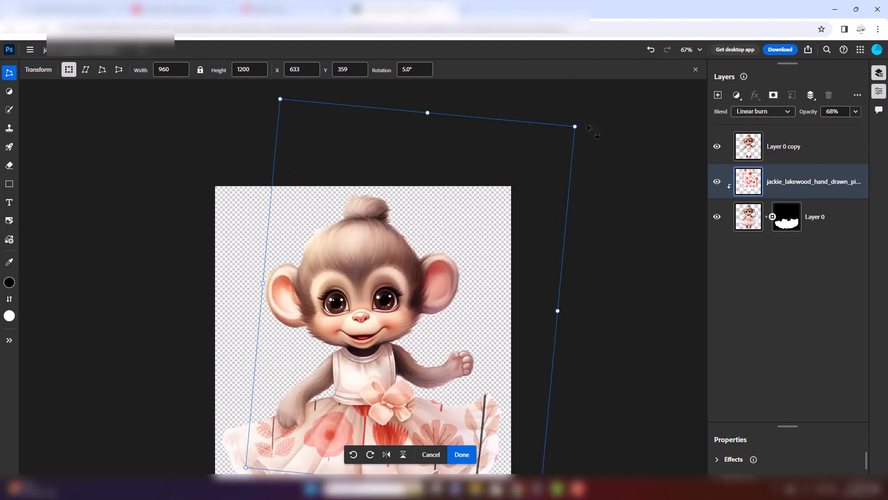
mouse_move(600, 141)
left_mouse_down()
mouse_move(627, 175)
mouse_move(614, 143)
left_mouse_up()
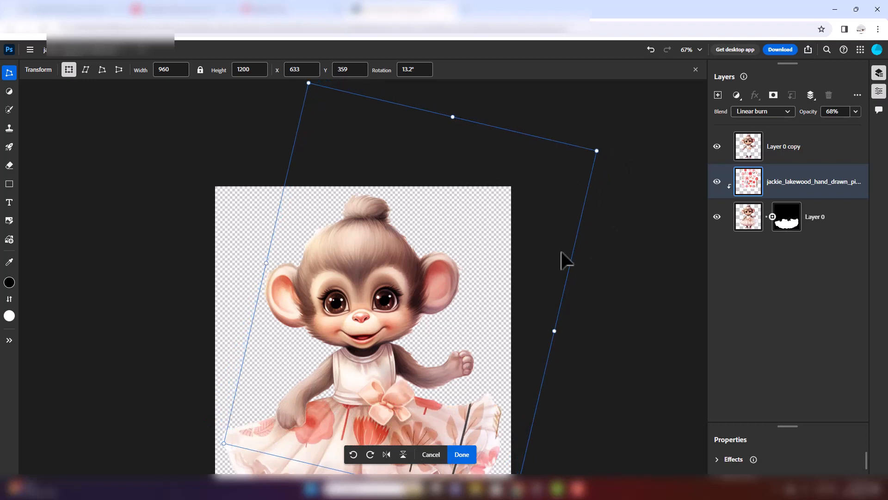
left_click_drag(607, 150, 592, 120)
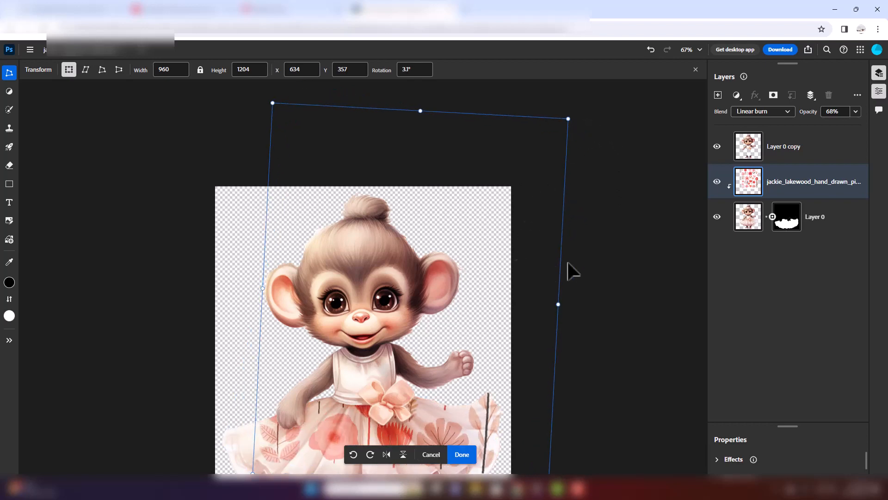
scroll(578, 283, "down", 3)
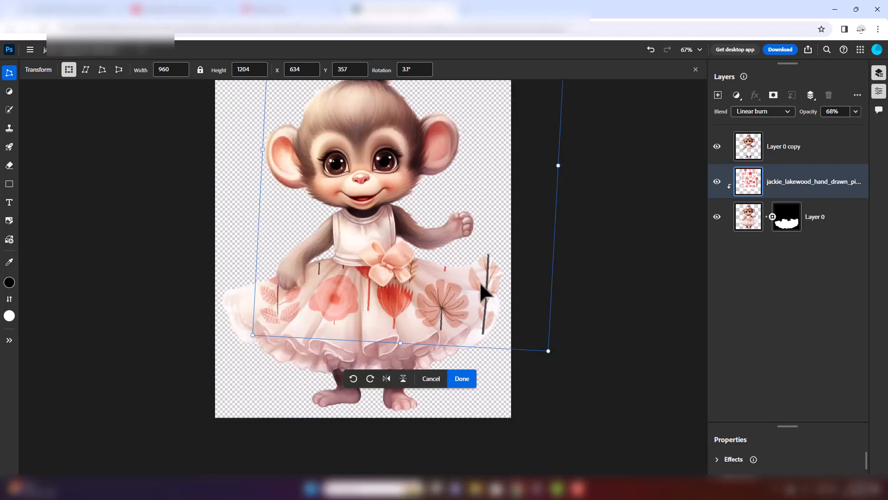
Step: Move the flower pattern to the skirt's left half at about X 145, Y 295, rotate it to about 11.5°, and apply the transform
left_click_drag(479, 281, 326, 262)
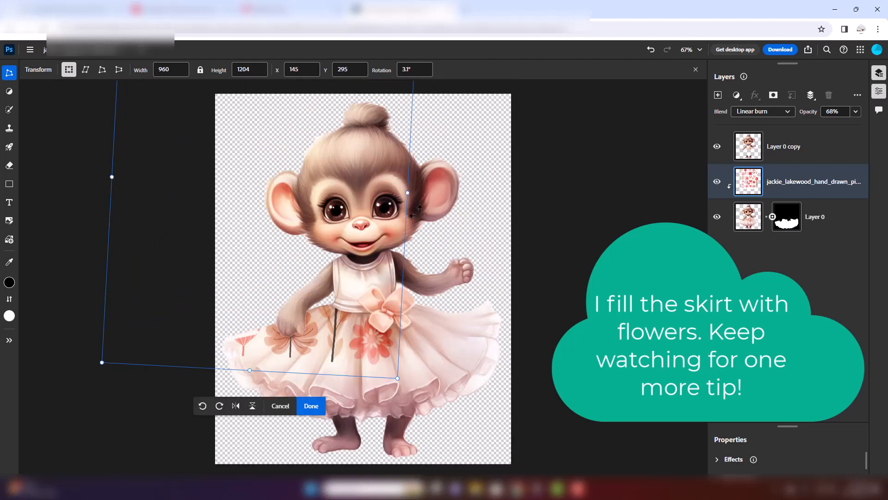
scroll(440, 175, "up", 3)
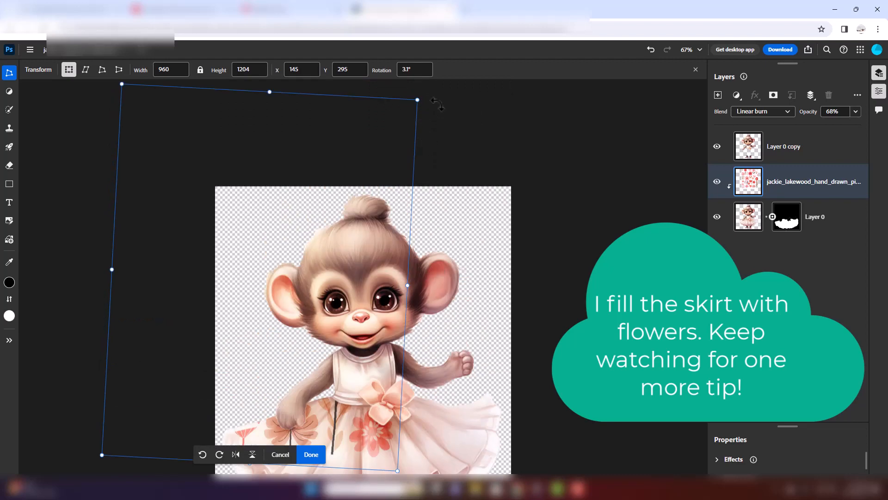
left_click_drag(437, 109, 457, 137)
scroll(363, 278, "down", 2)
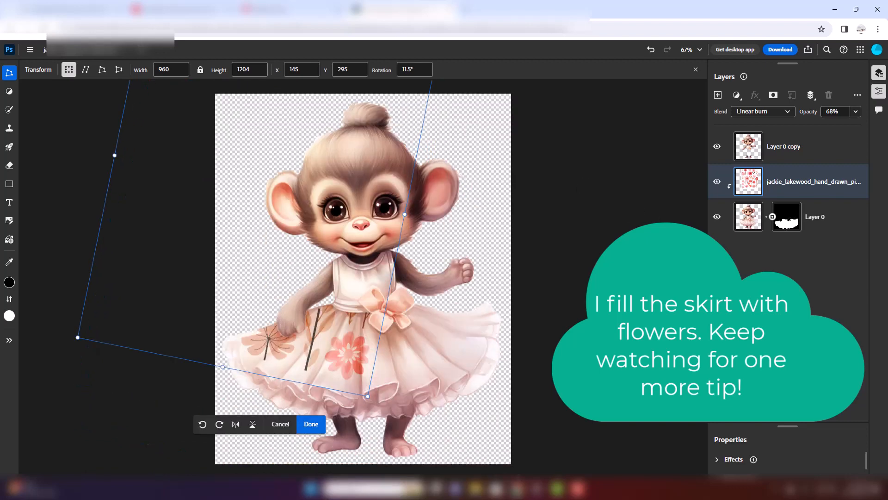
scroll(363, 278, "down", 1)
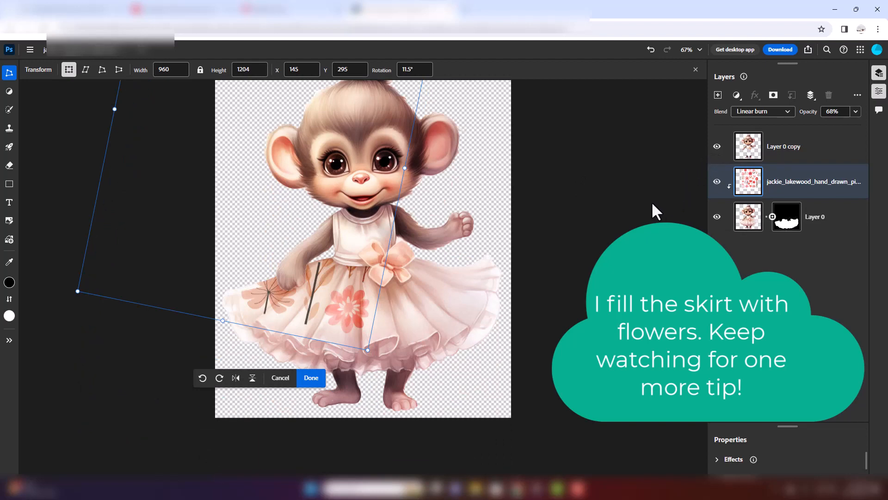
left_click(312, 389)
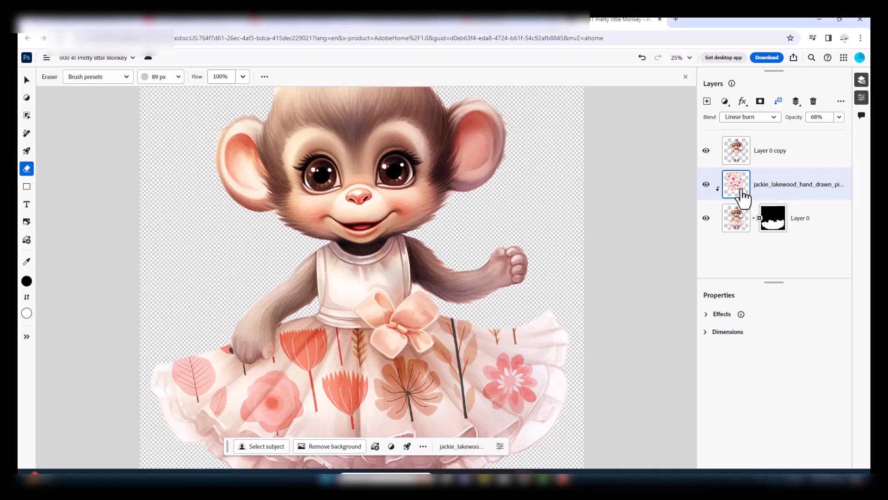
Step: Check the pattern layer's bounds against the skirt with the Move tool, and switch to the 89 px Eraser on that layer
mouse_move(27, 83)
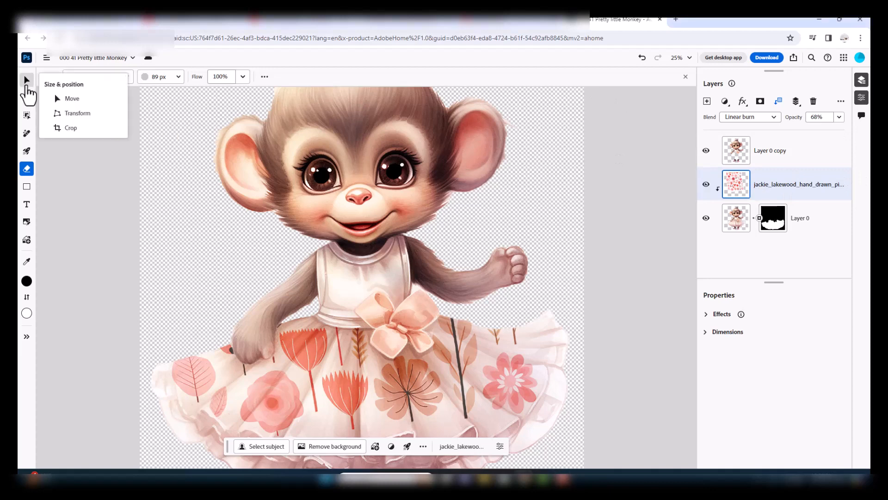
left_click(70, 98)
scroll(470, 252, "up", 4)
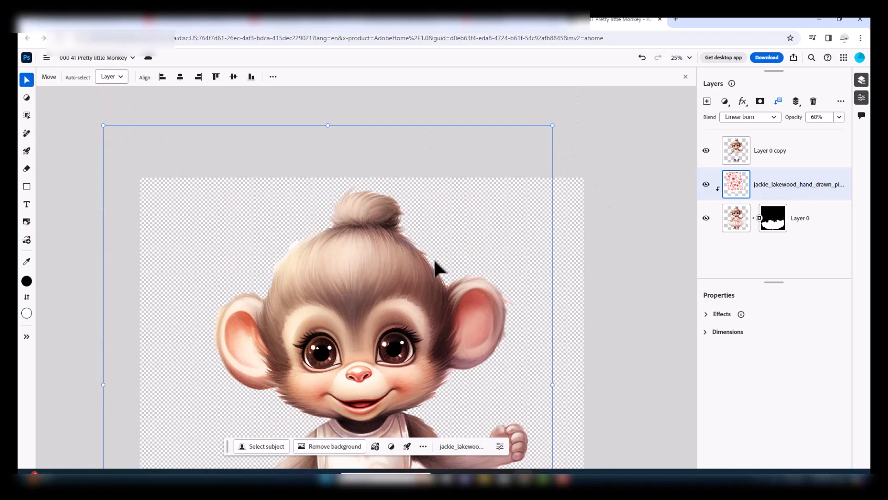
scroll(437, 259, "down", 5)
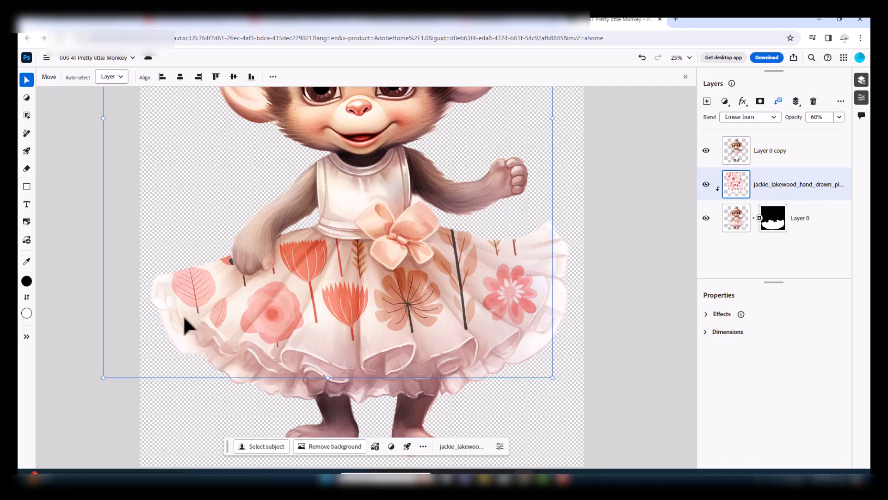
mouse_move(28, 173)
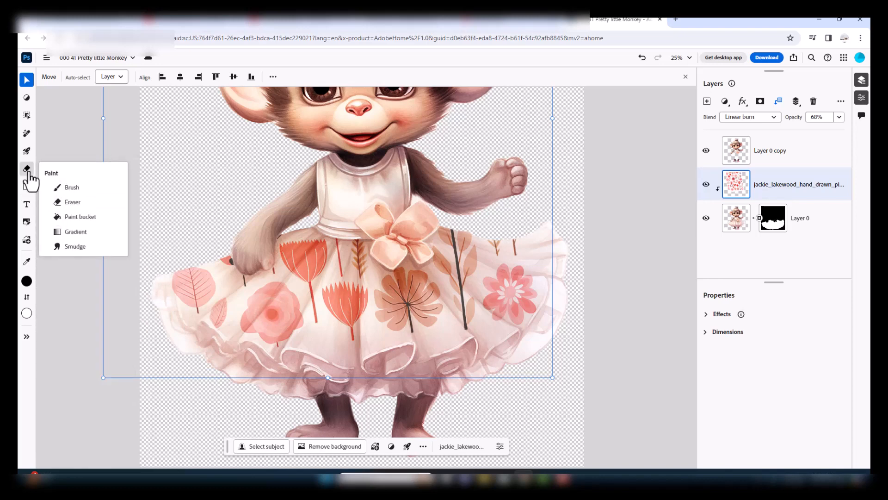
left_click(72, 201)
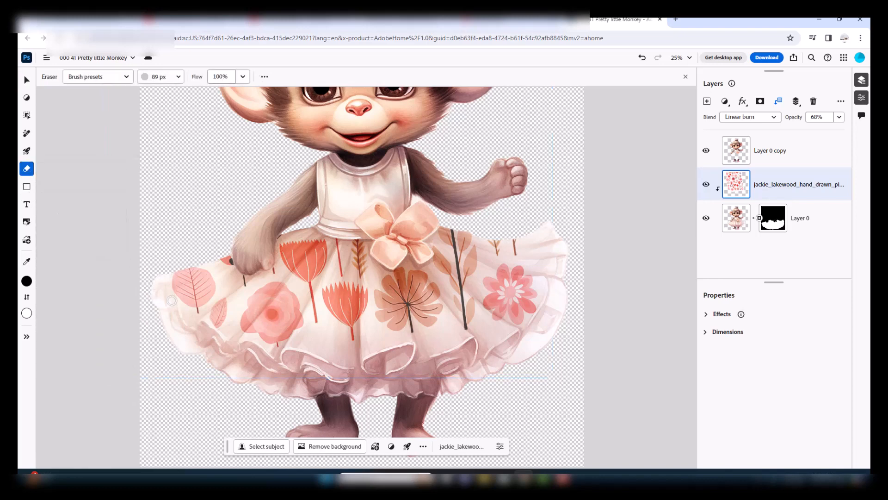